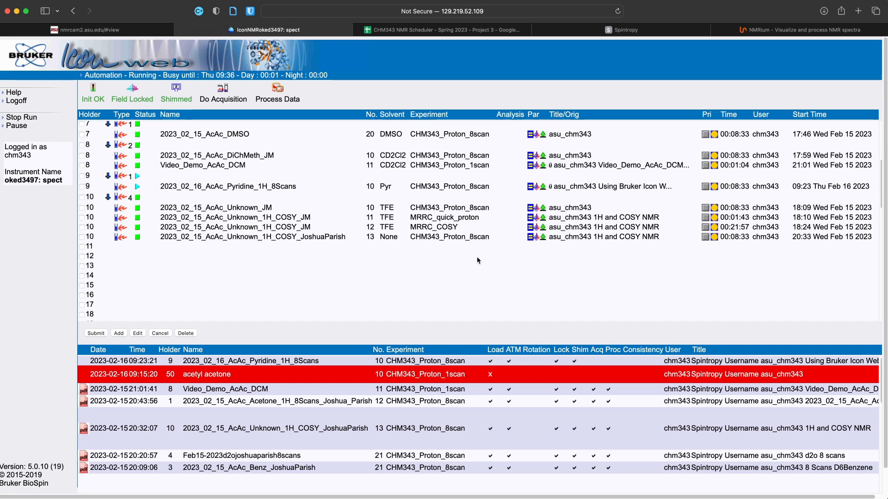
Review the full run list of holders 1 to 60 and their experiments in IconNMR.
scroll(477, 260, up, 6)
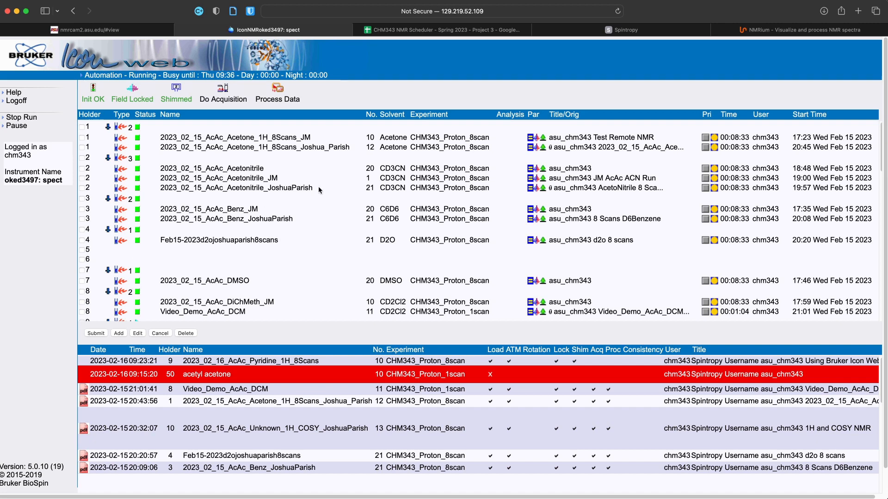
scroll(318, 187, down, 15)
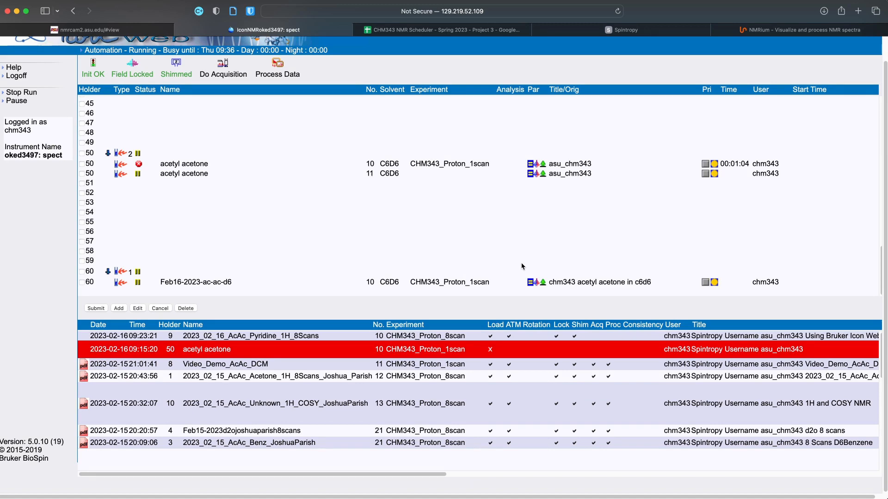
scroll(271, 244, up, 15)
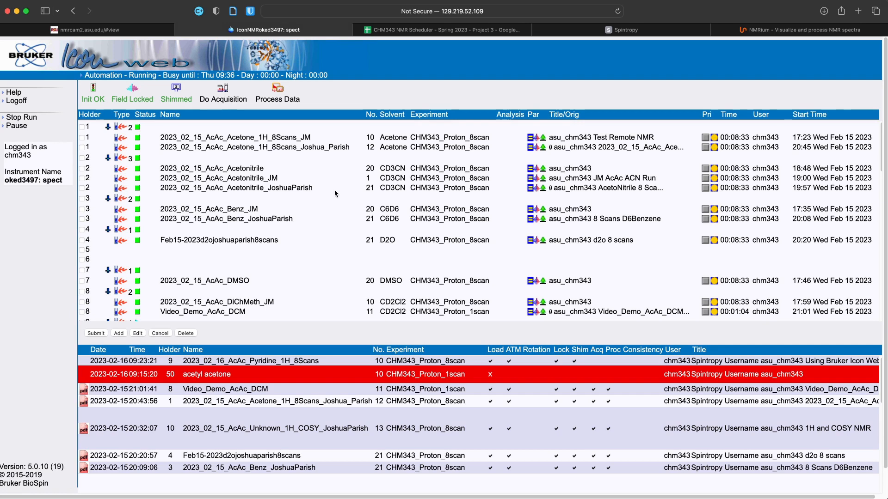
scroll(336, 195, down, 5)
scroll(336, 194, down, 15)
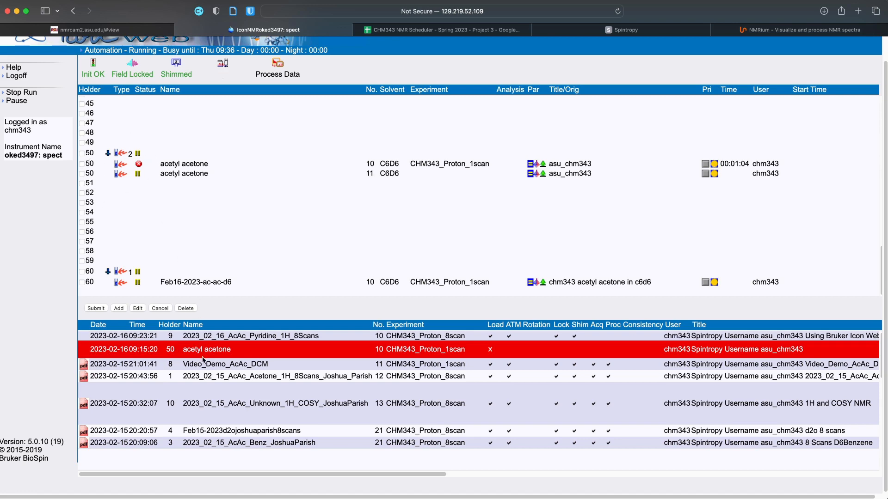
scroll(369, 236, up, 15)
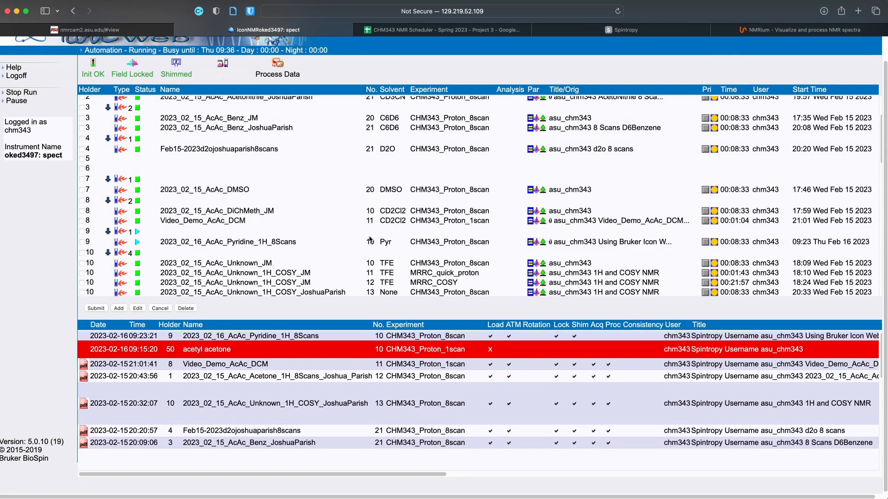
Switch to the nmrcam2 live camera page and call up camera preset 2.
click(144, 30)
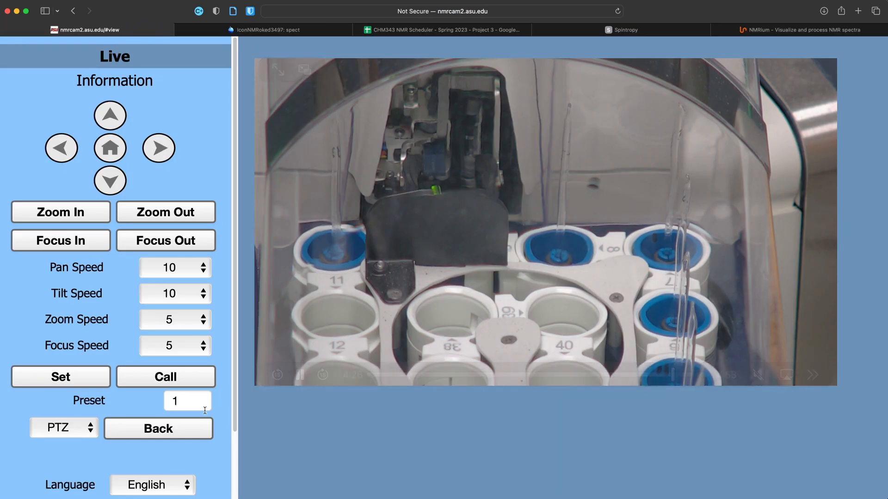
drag(190, 401, 155, 401)
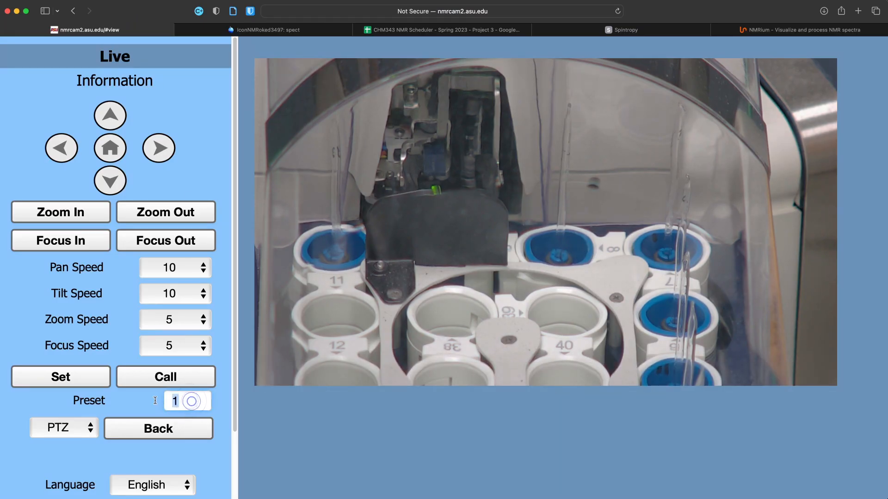
click(175, 382)
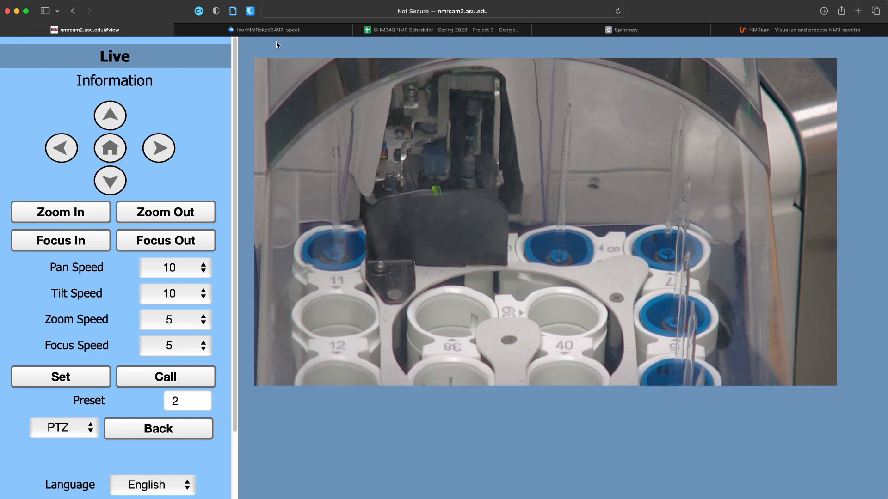
Check the sample information sheet in the CHM343 NMR Scheduler and review the runs on holders 1 to 10 in IconNMR.
click(422, 30)
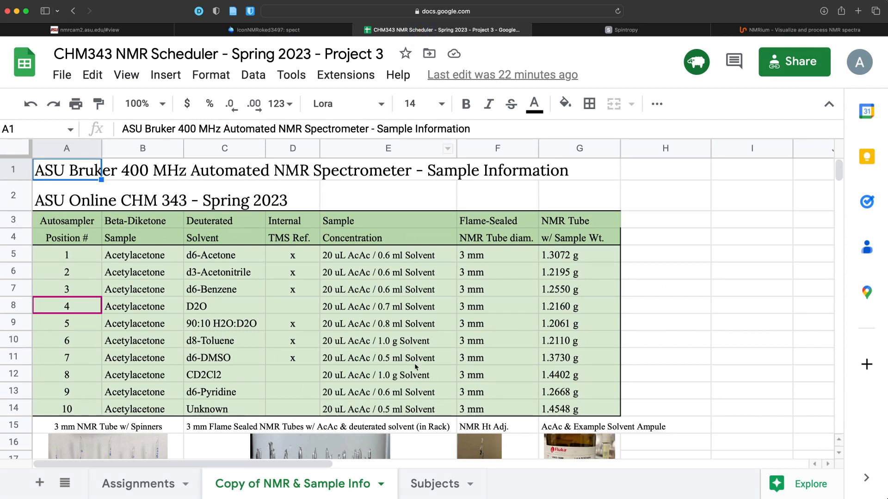
click(319, 30)
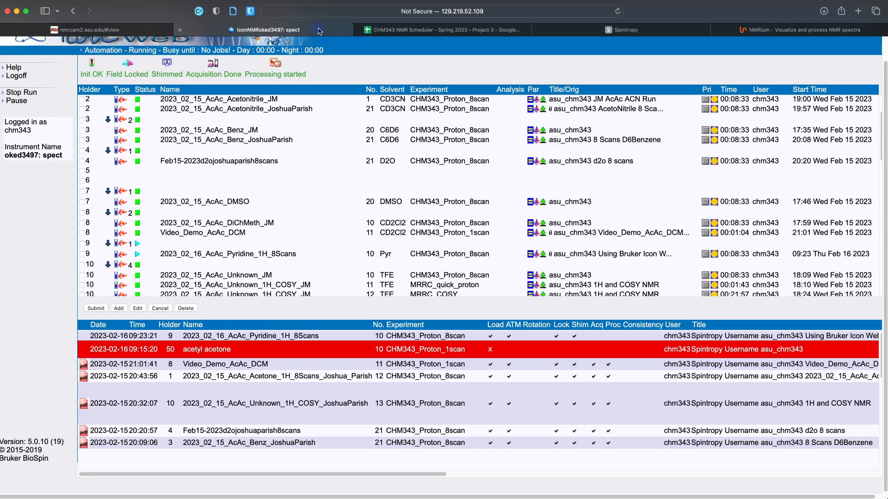
scroll(149, 146, up, 5)
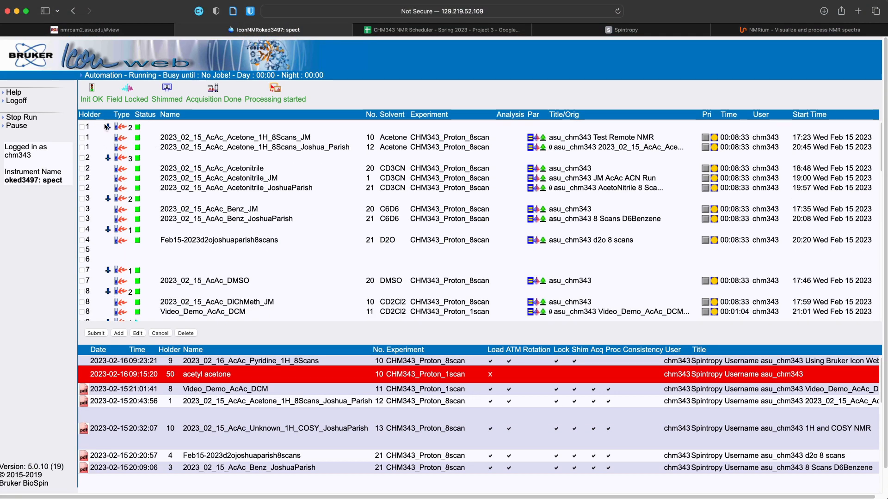
scroll(124, 290, down, 5)
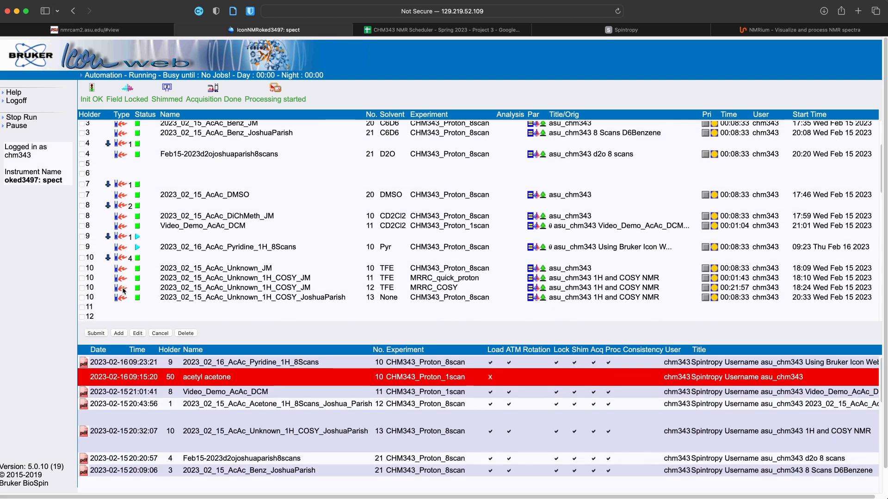
scroll(119, 292, down, 3)
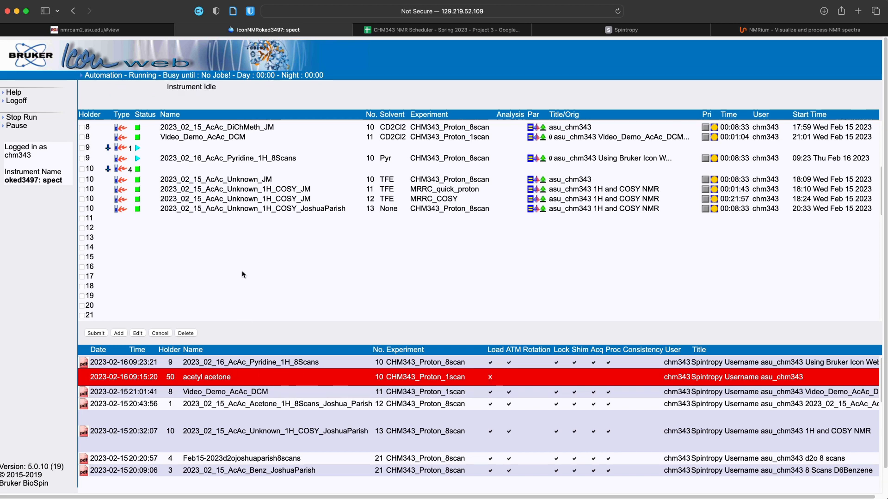
scroll(273, 252, up, 3)
scroll(275, 256, up, 2)
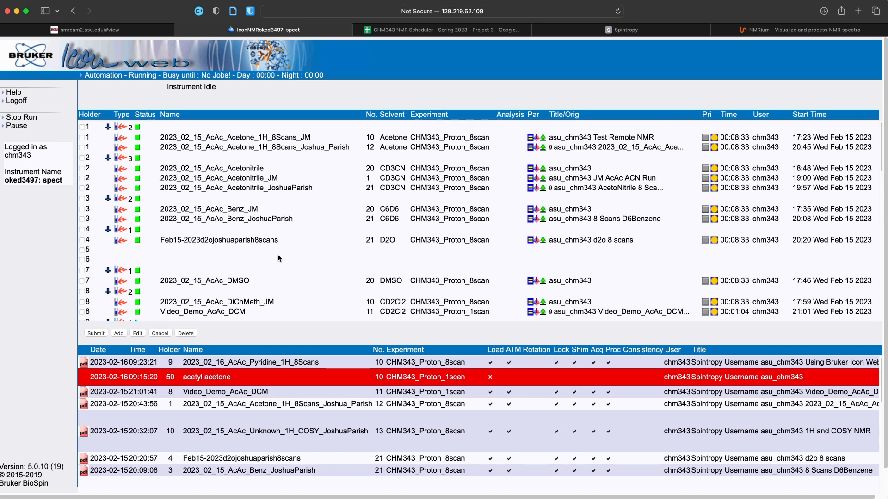
scroll(279, 258, down, 2)
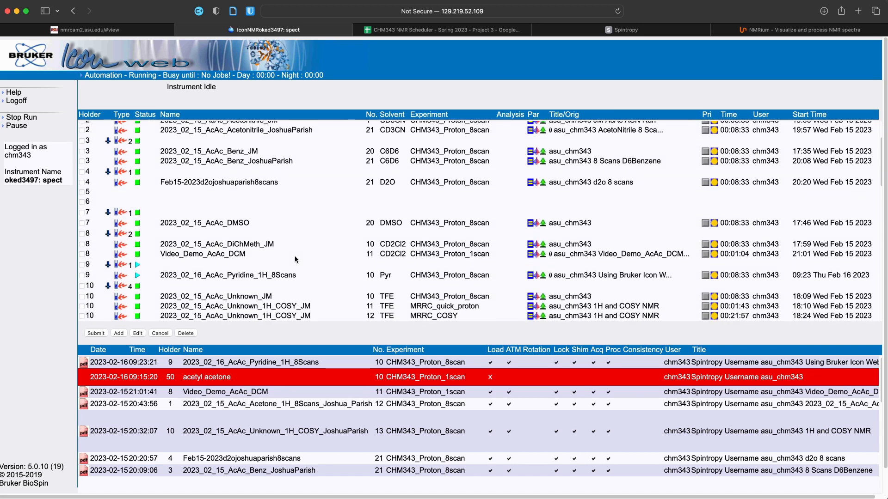
scroll(295, 256, down, 1)
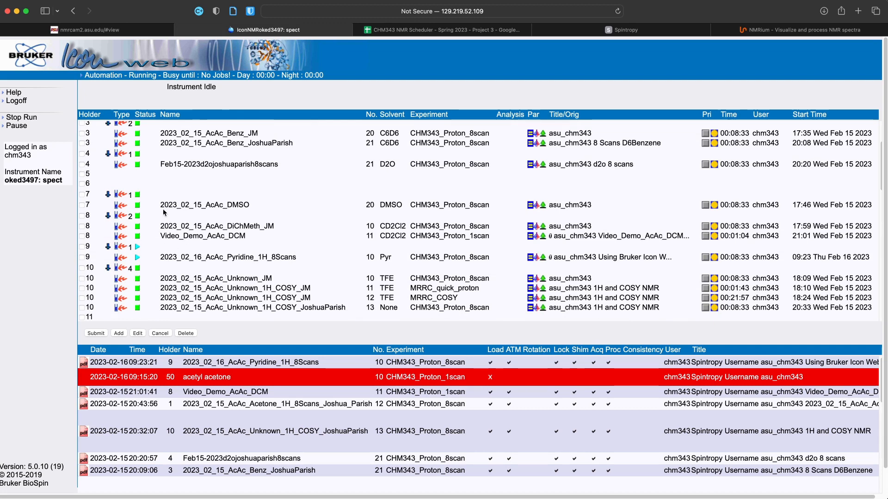
Inspect the occupied holder 7 and the empty holders 5 and 6 in the run list.
click(105, 196)
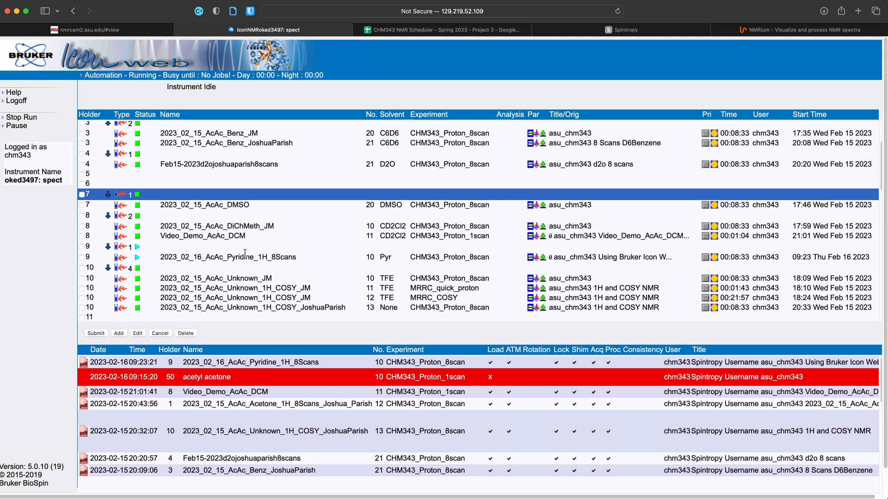
scroll(245, 253, down, 3)
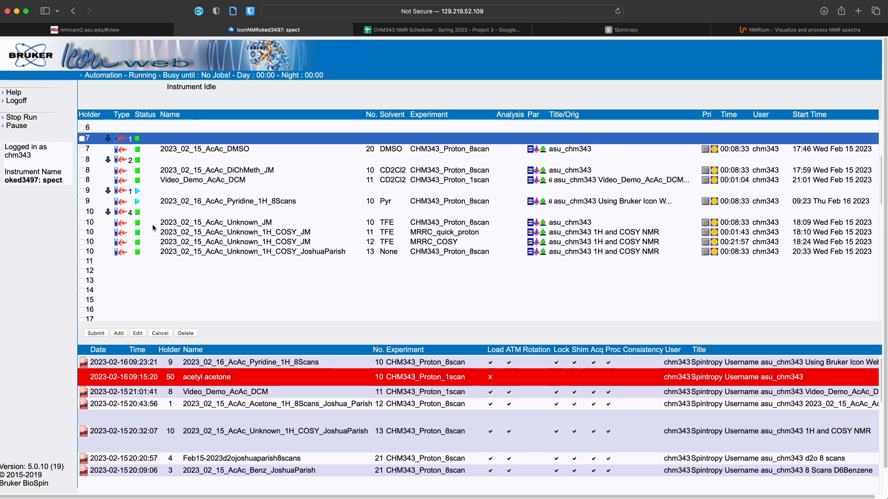
scroll(161, 231, up, 7)
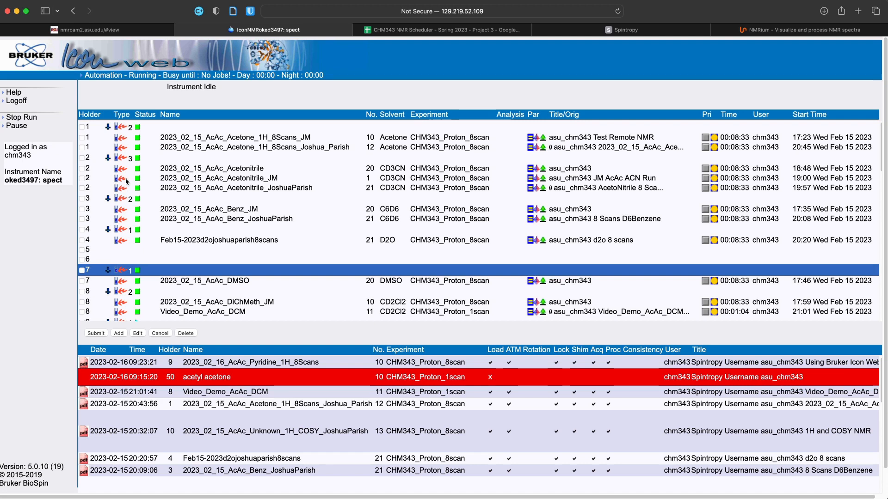
click(118, 250)
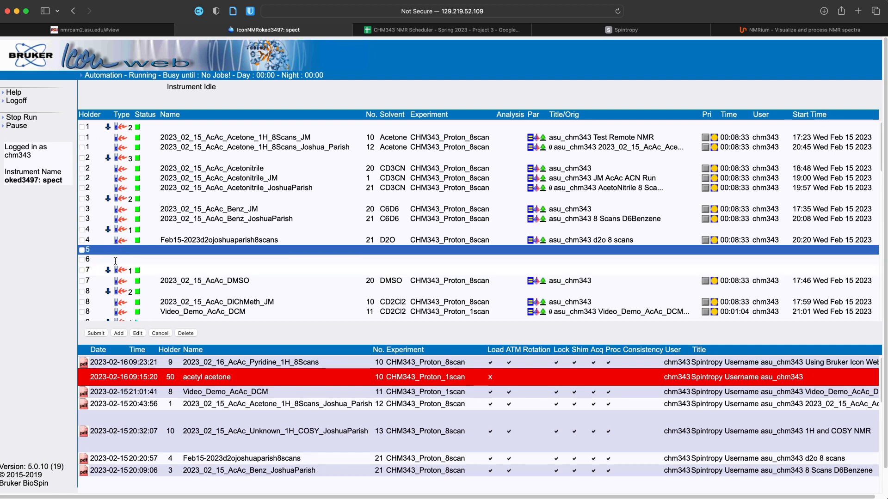
click(116, 260)
scroll(175, 270, down, 2)
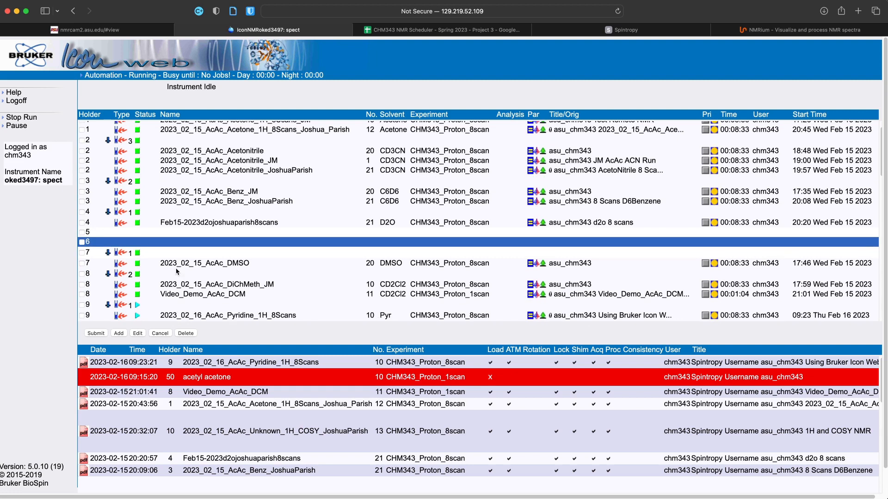
scroll(177, 272, down, 2)
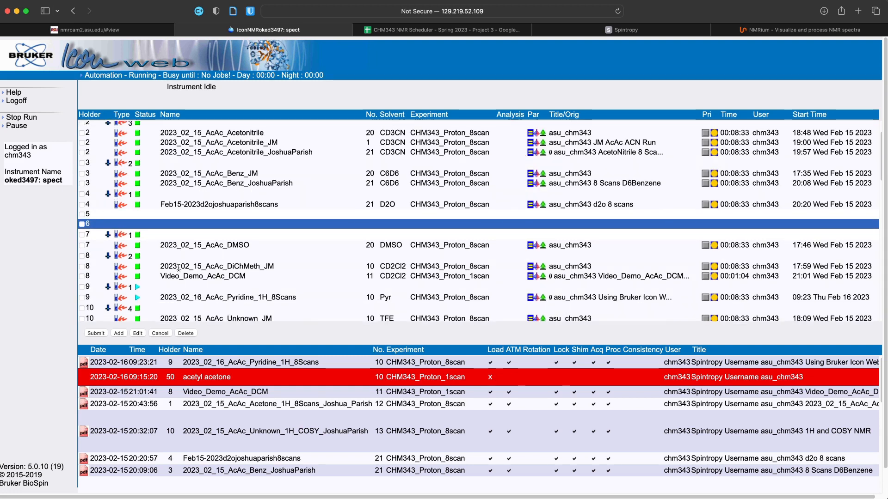
scroll(263, 246, up, 4)
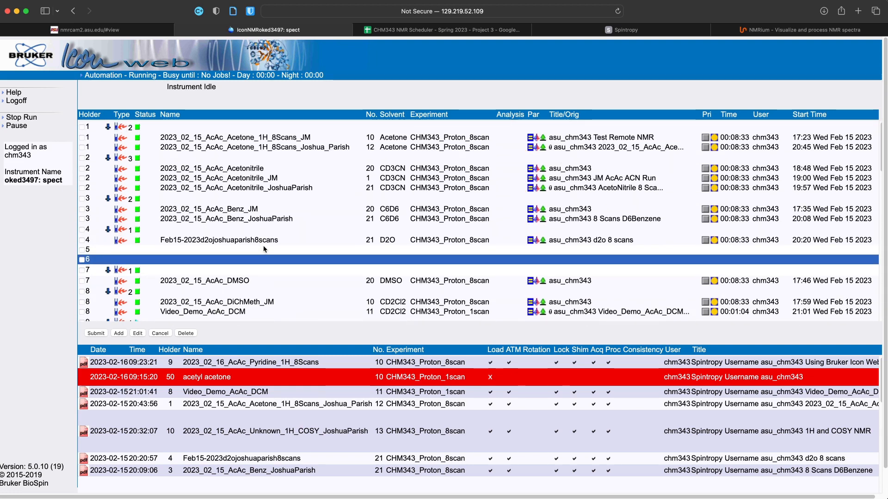
Look up autosampler position 6 in the NMR Scheduler sheet and open a new experiment for holder 6 in IconNMR.
click(416, 31)
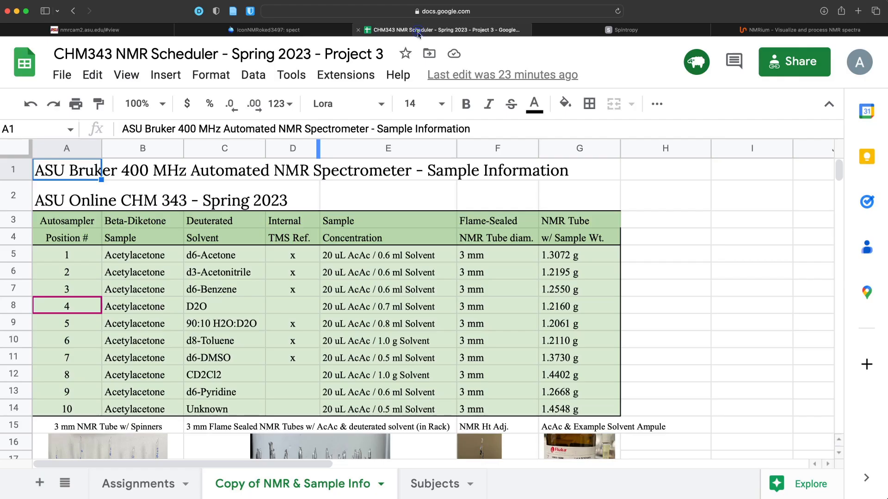
click(68, 343)
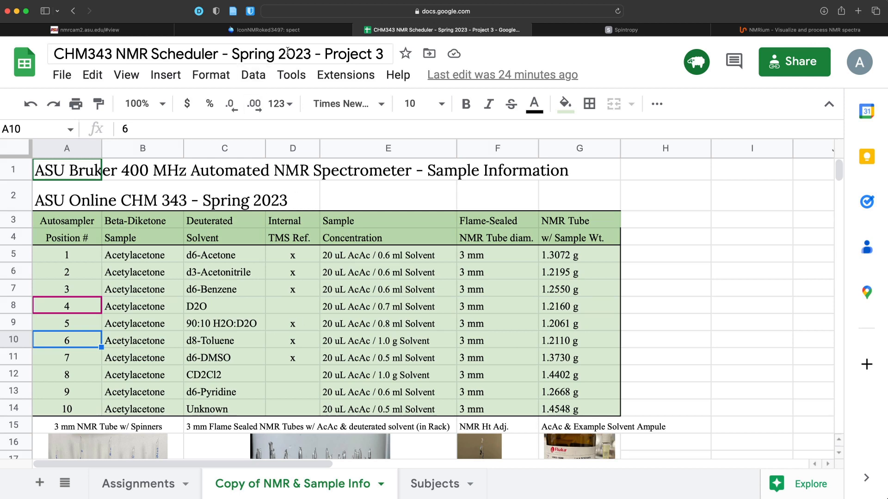
click(323, 30)
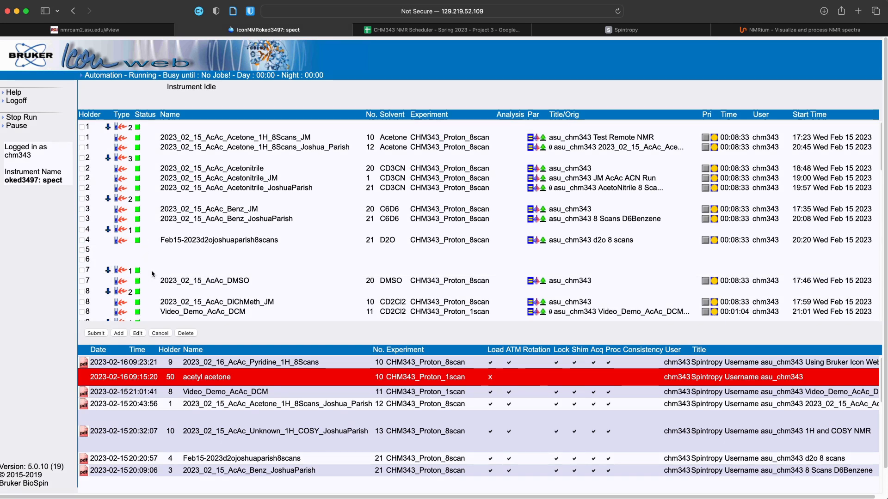
click(123, 261)
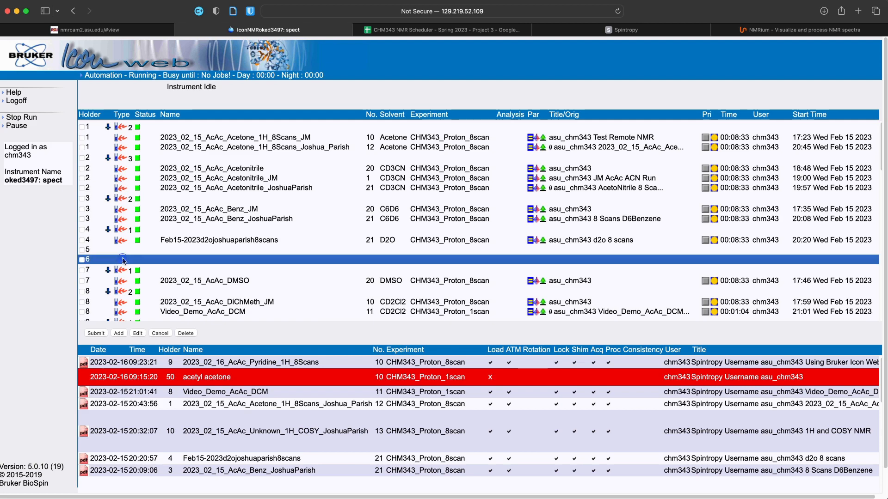
click(119, 333)
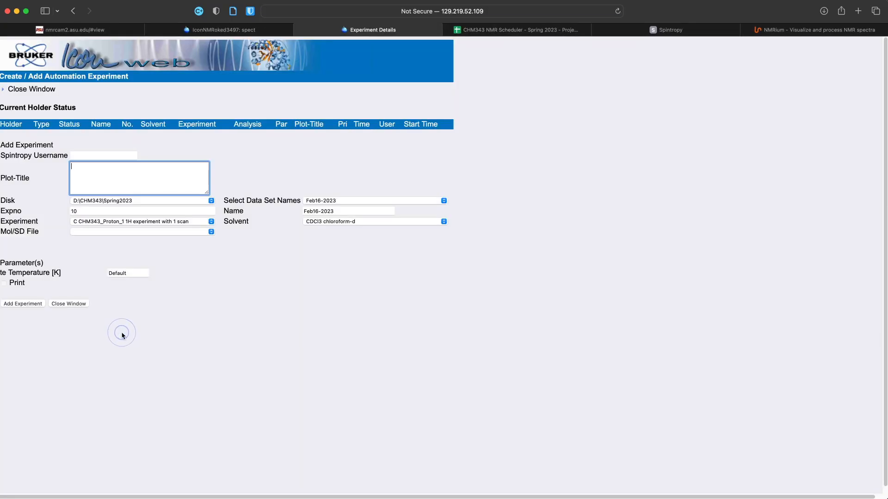
Fill in the Spintropy username asu_chm343 and choose Tol toluene-d8 as the solvent.
click(87, 156)
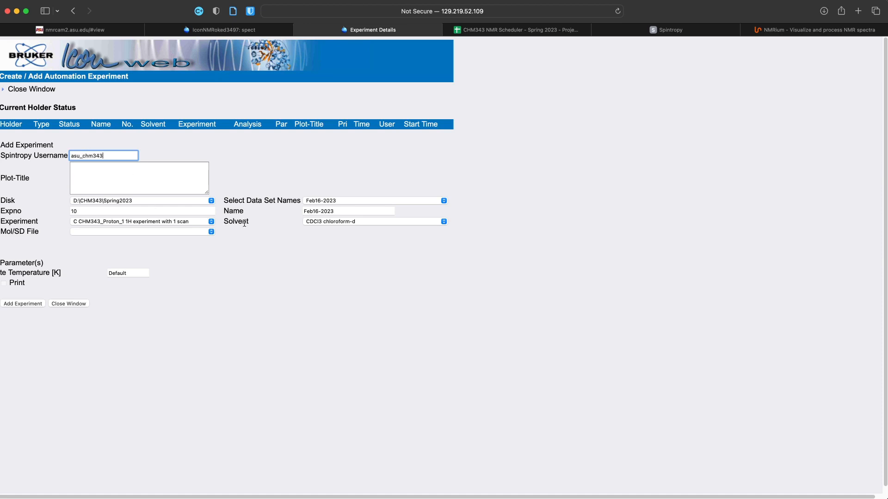
click(328, 224)
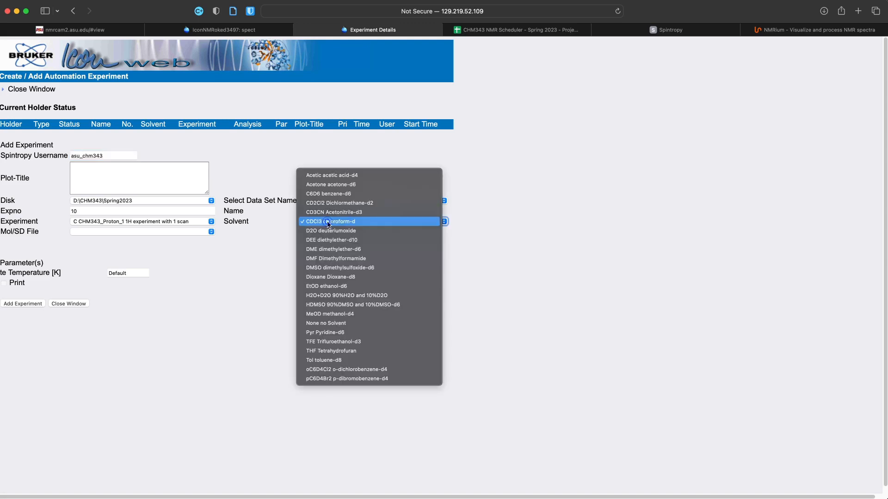
click(330, 361)
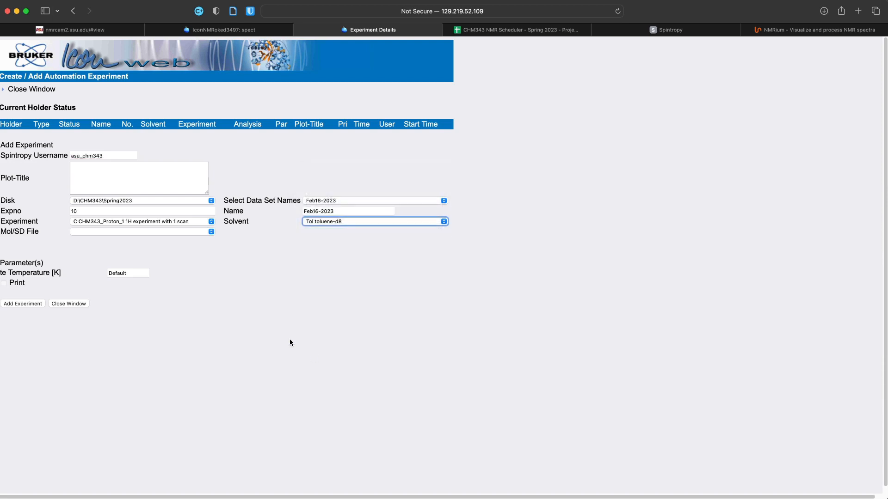
Choose the CHM343_Proton_1 1H experiment with 1 scan and set Expno to 1.
click(167, 224)
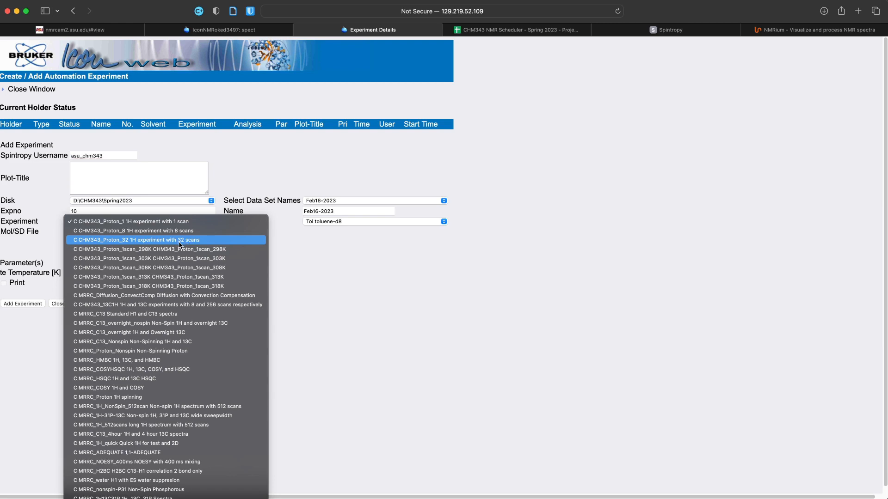
click(166, 223)
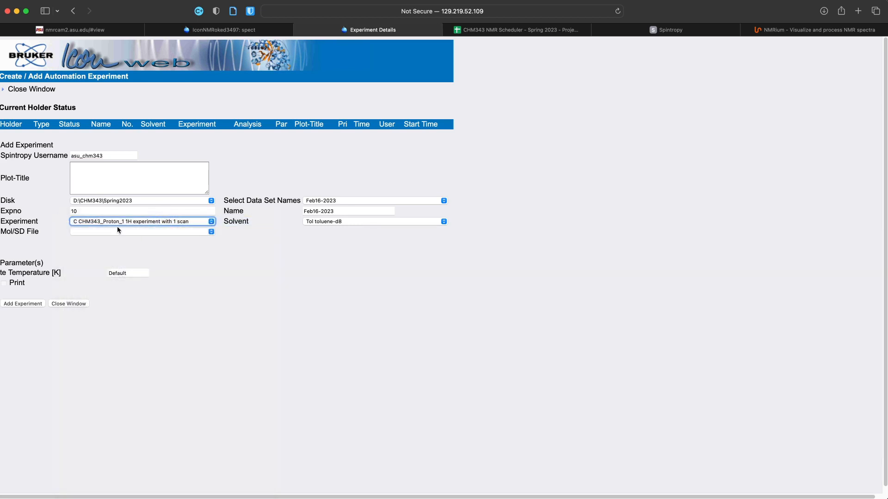
double_click(107, 212)
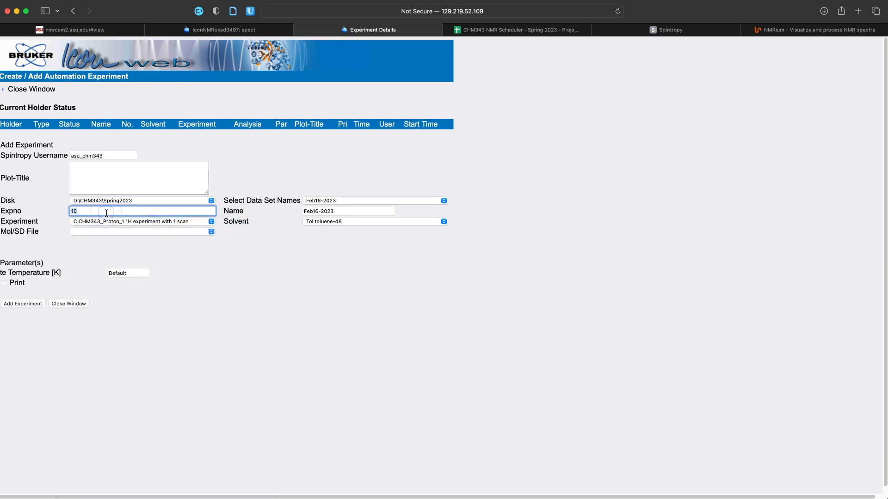
text(1)
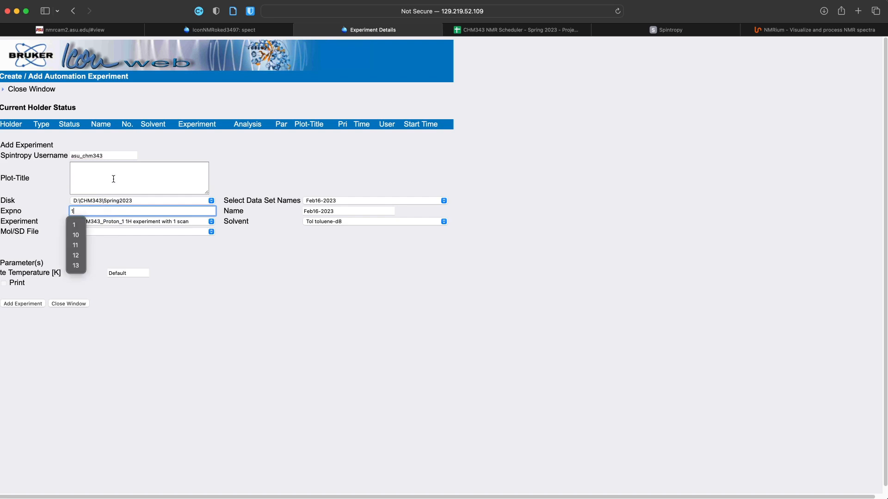
Enter Video Demo as the plot title and name the data set 2023_02_16_AcAc_Toluene_Video_Demo.
click(113, 179)
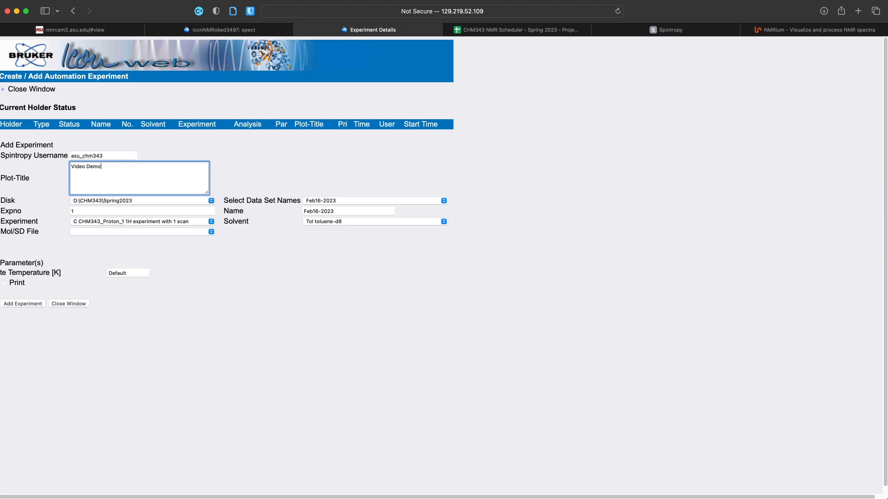
click(343, 212)
triple_click(343, 213)
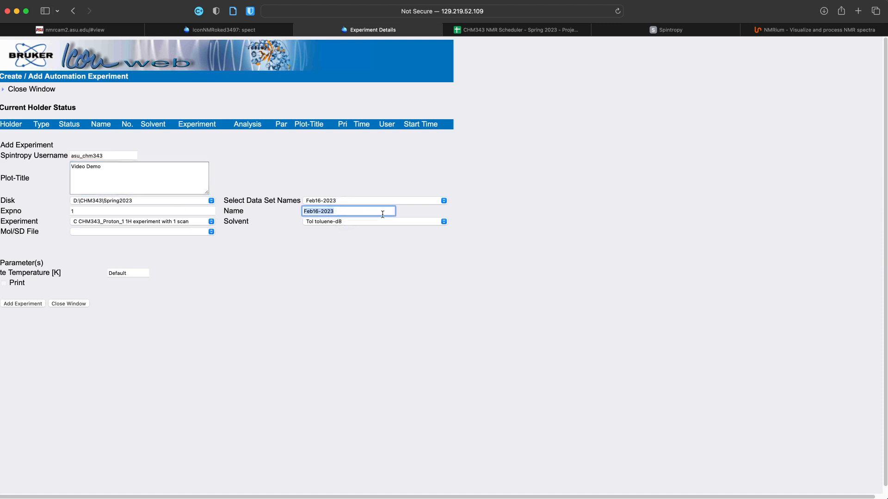
text(20)
text(23)
text(_02)
text(ute)
text(ene)
text(_Video)
text(_Demo)
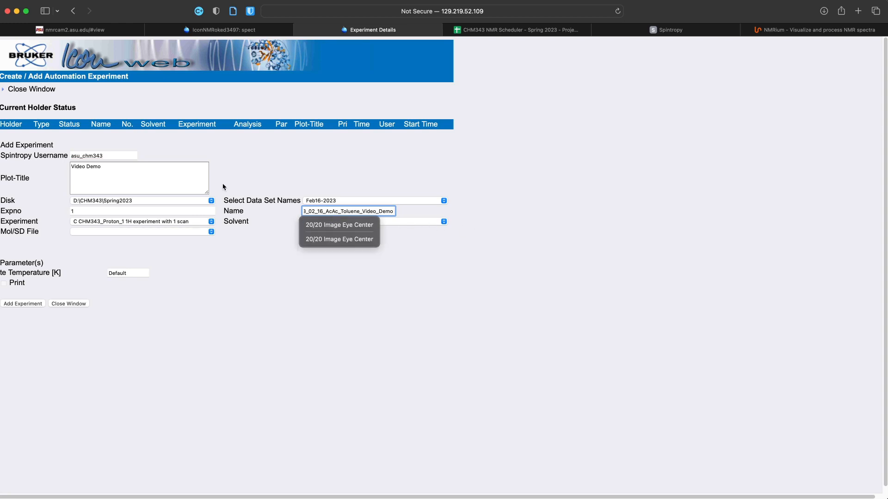
click(123, 184)
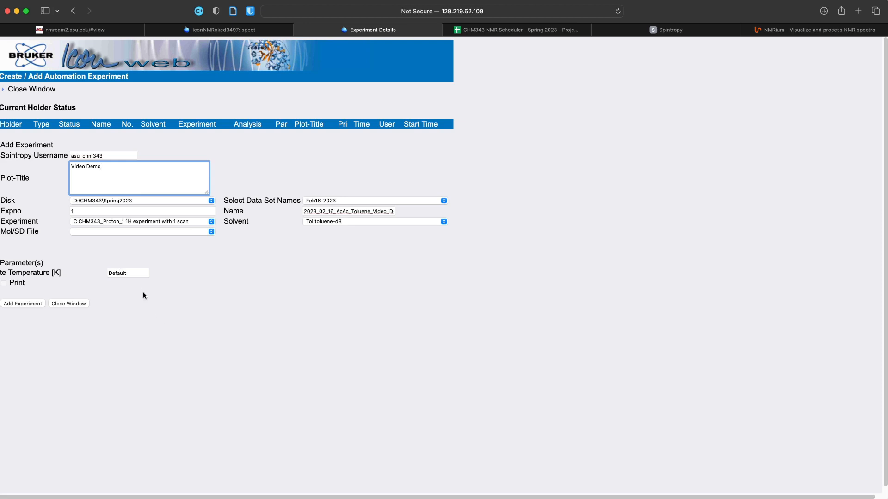
Add the experiment, close the form and submit the 2023_02_16_AcAc_Toluene_Video_Demo run on holder 6.
click(28, 303)
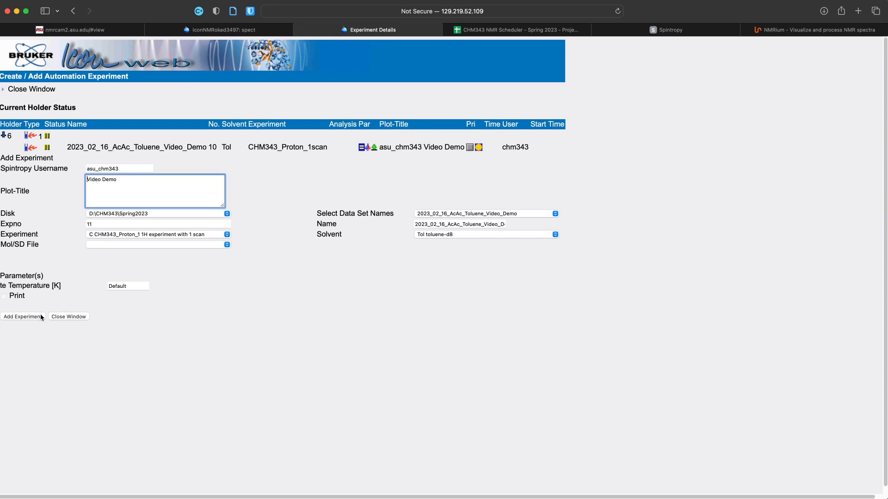
click(68, 317)
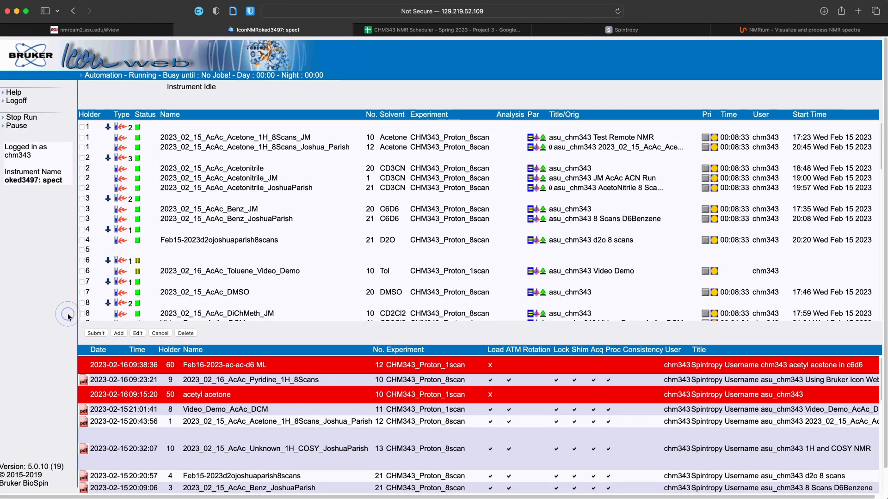
click(192, 271)
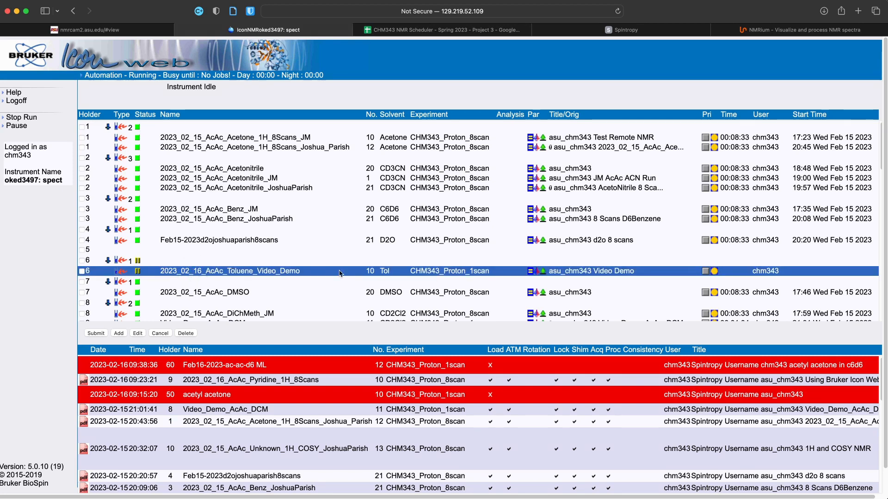
click(153, 261)
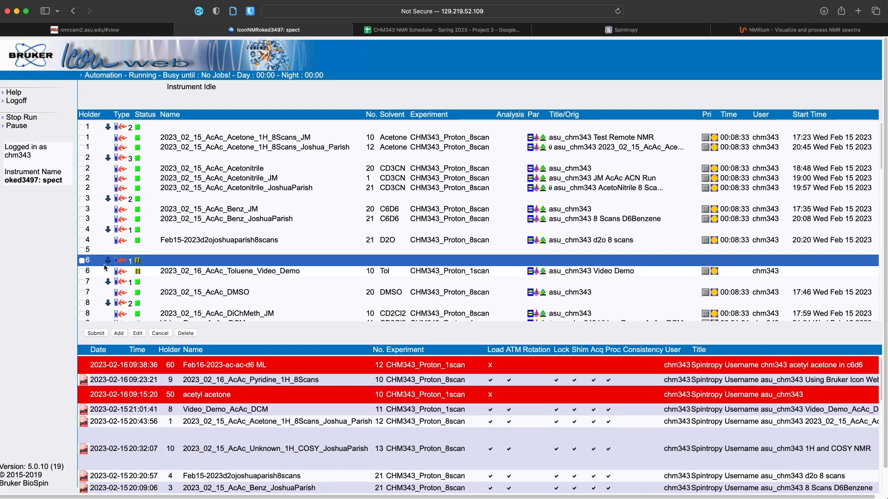
click(187, 271)
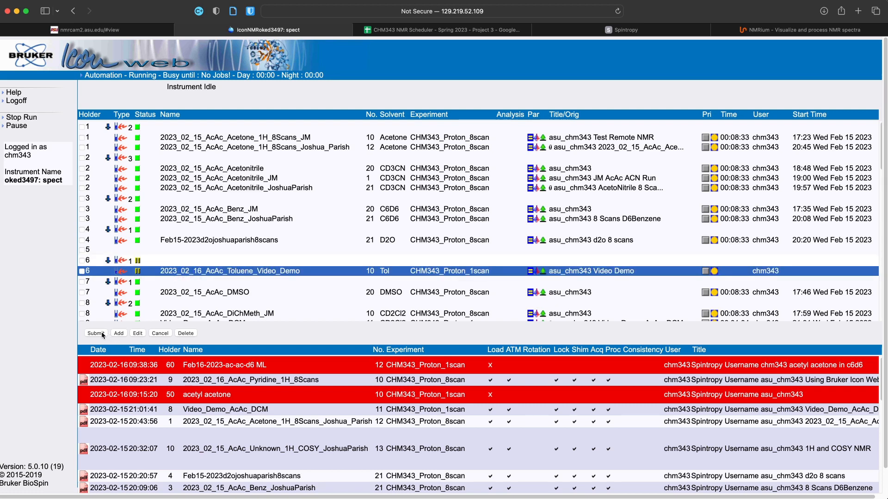
click(103, 333)
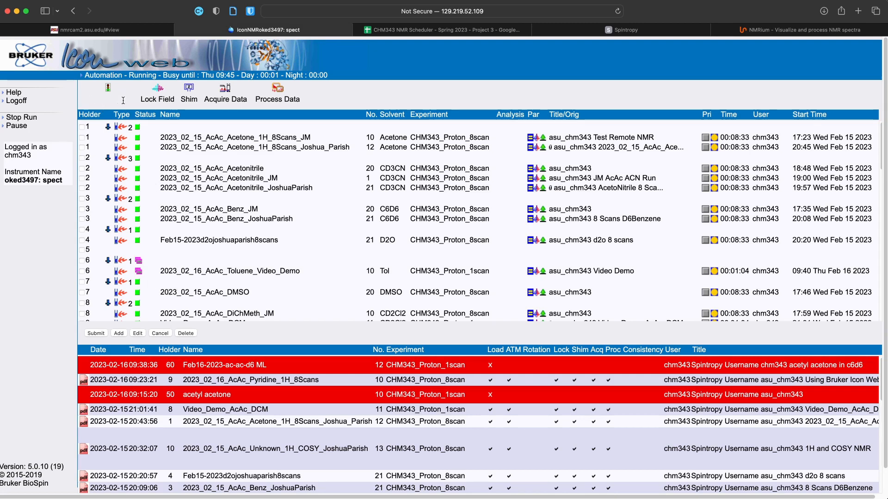
Switch to the nmrcam2 camera page and reload its live feed.
click(121, 30)
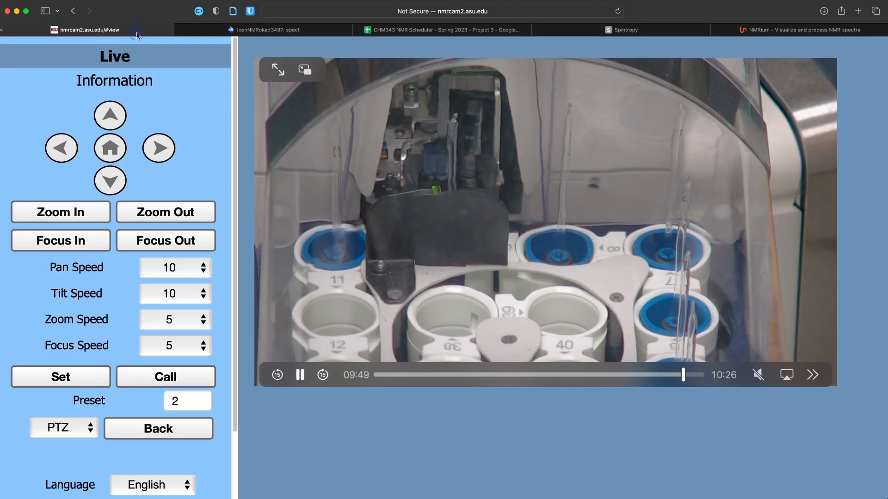
double_click(195, 396)
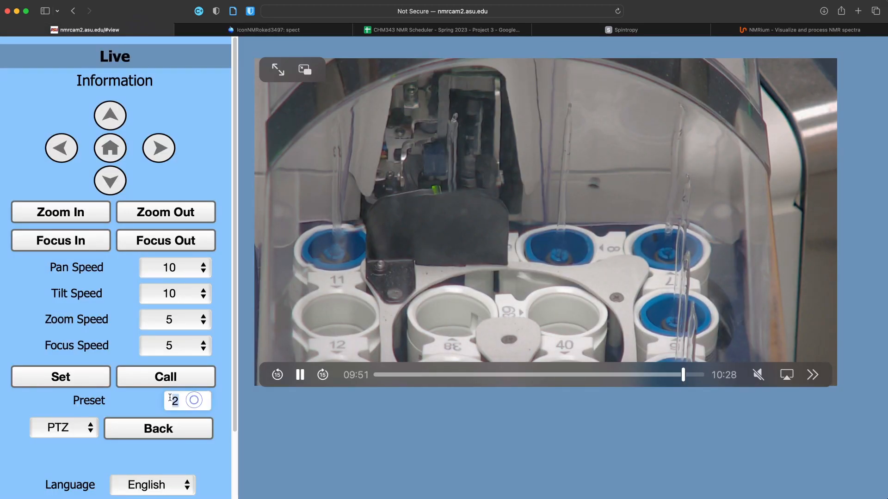
click(105, 82)
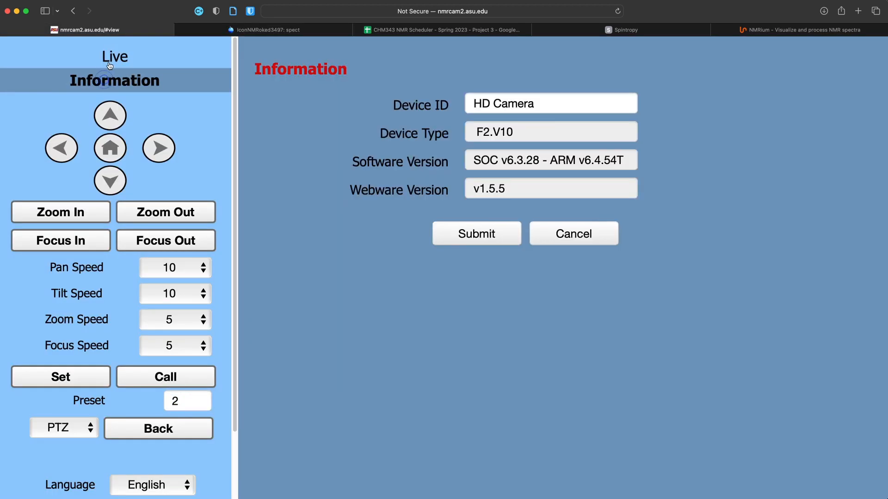
click(111, 57)
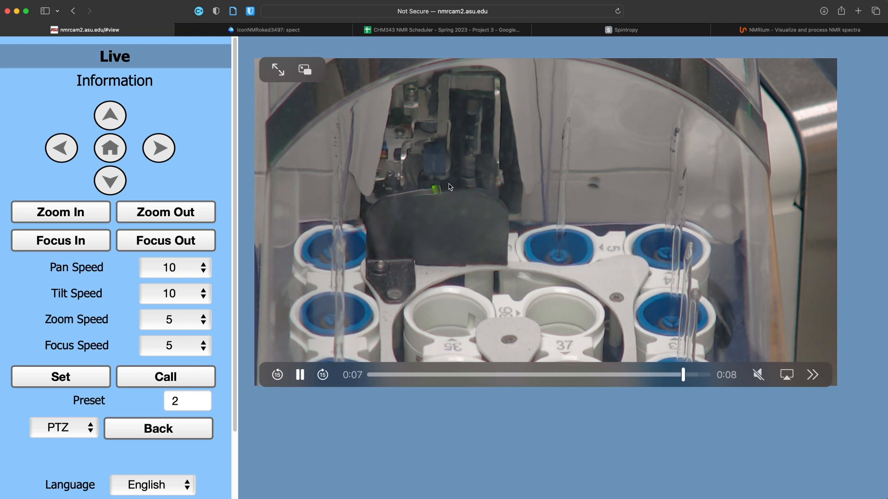
Call camera preset 1 to view the whole spectrometer and its autosampler.
double_click(185, 401)
text(1)
click(193, 382)
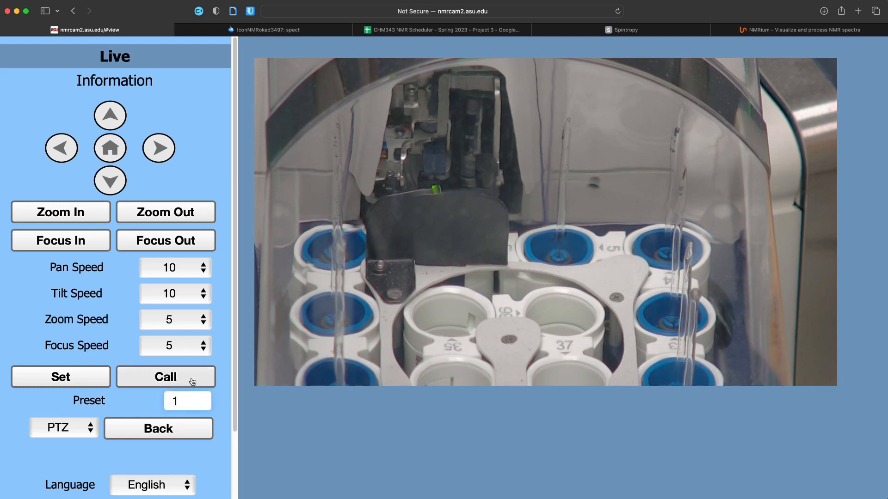
click(192, 382)
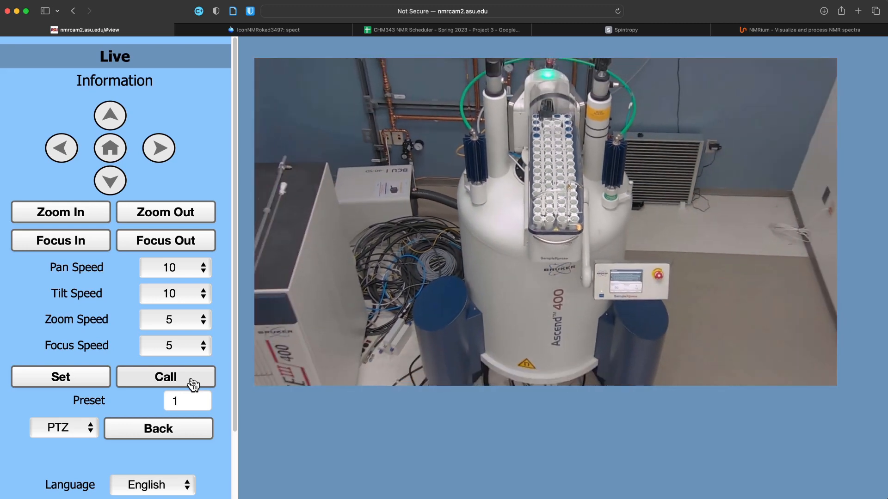
mouse_move(562, 158)
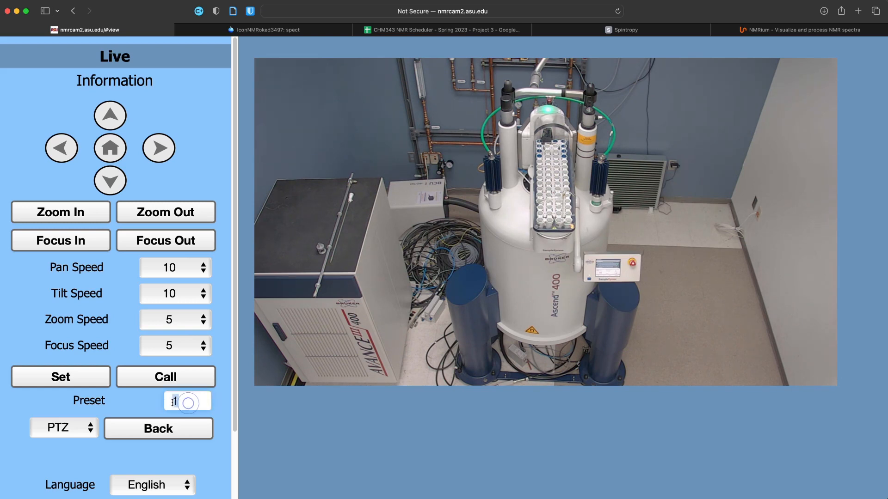
Call camera preset 3 to view the SampleXpress display.
drag(187, 403, 172, 402)
text(3)
click(186, 380)
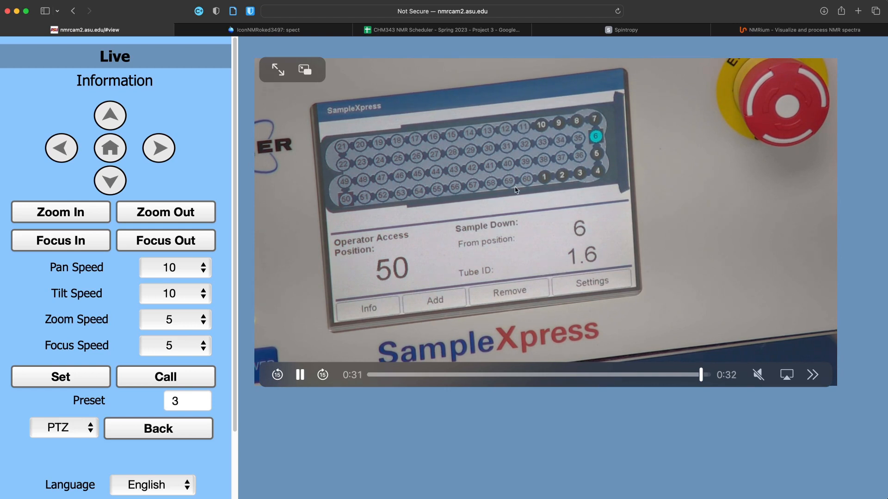
Return the camera to preset 1 and reload the live feed.
double_click(186, 403)
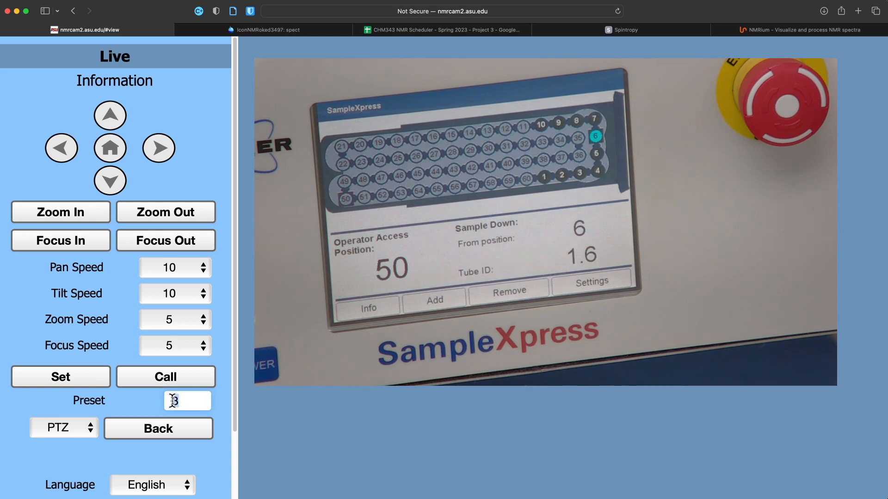
text(1)
click(184, 377)
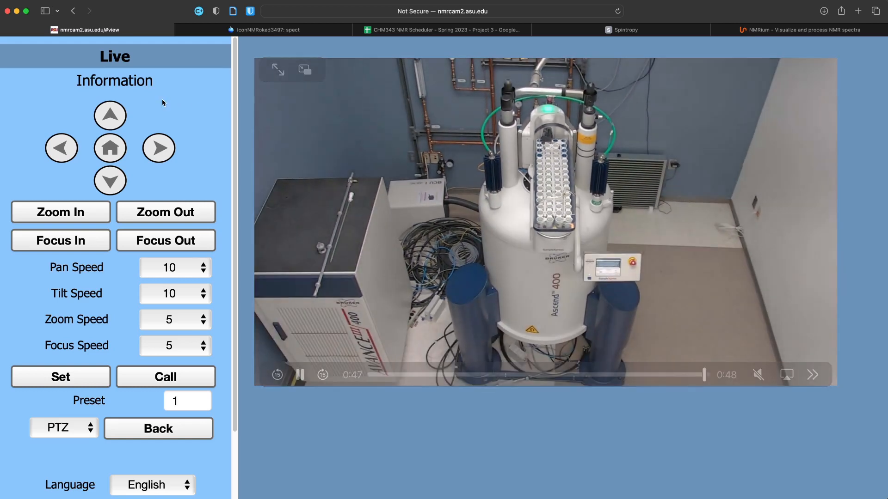
click(114, 83)
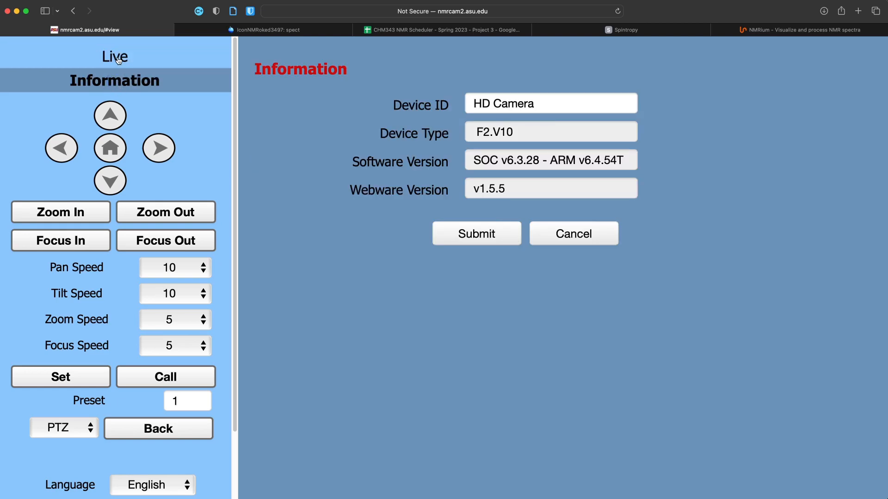
click(118, 59)
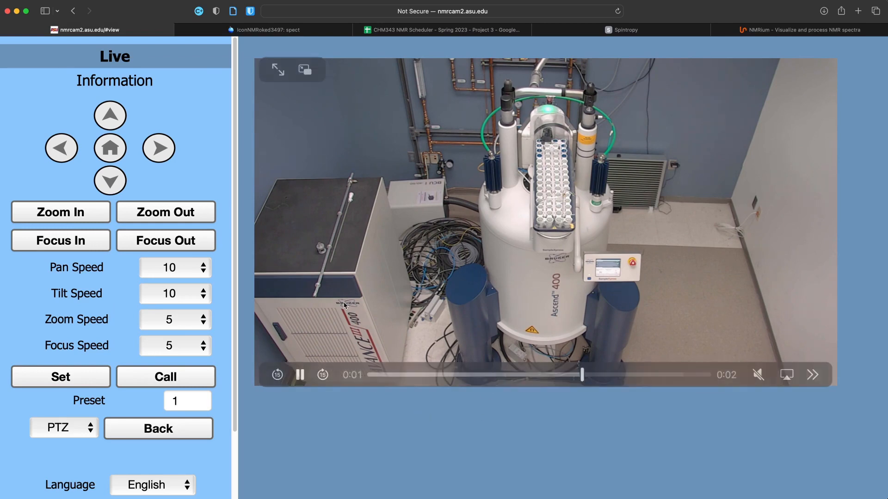
Check the holder 6 run's progress in IconNMR against the camera feed, and look over the NMR Scheduler sheet.
click(328, 30)
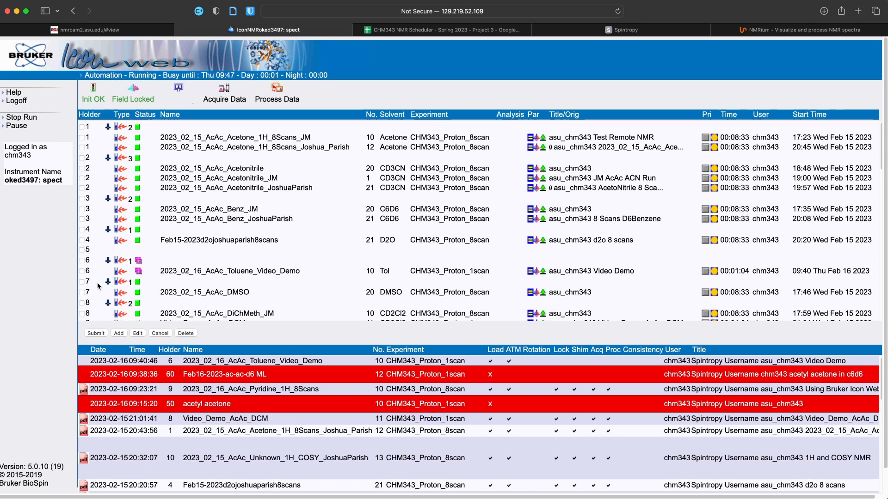
click(138, 32)
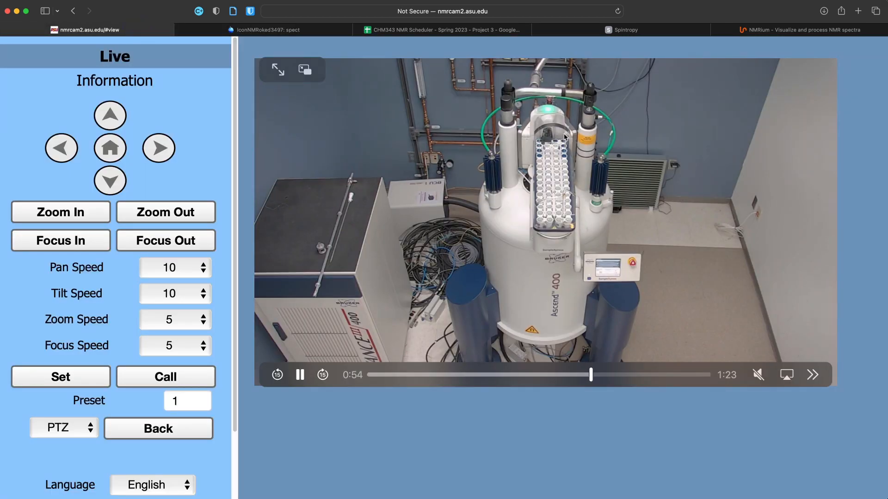
click(328, 32)
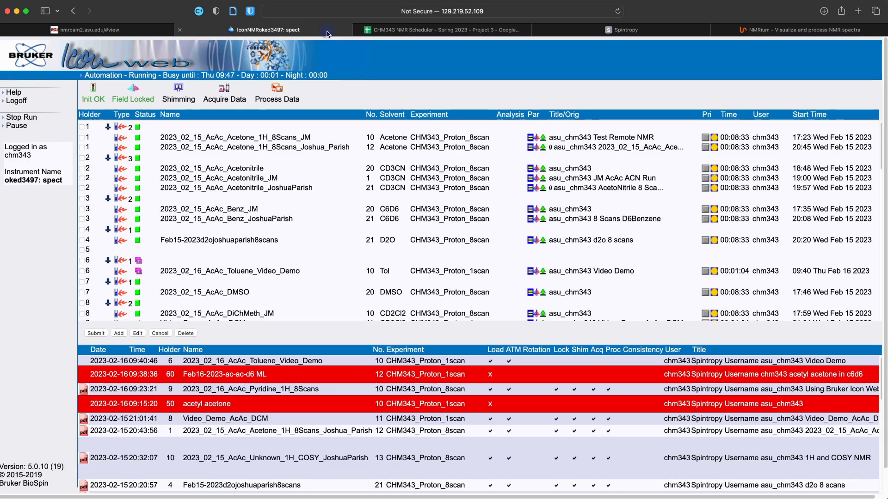
click(442, 30)
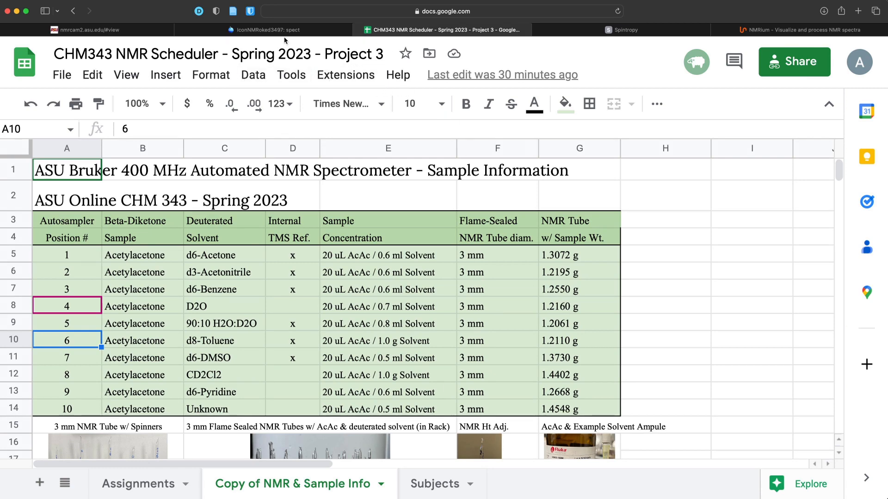
Switch to Spintropy, sign in as asu_chm343 by authorising the saved login with the computer account password, and view the recent data.
click(580, 32)
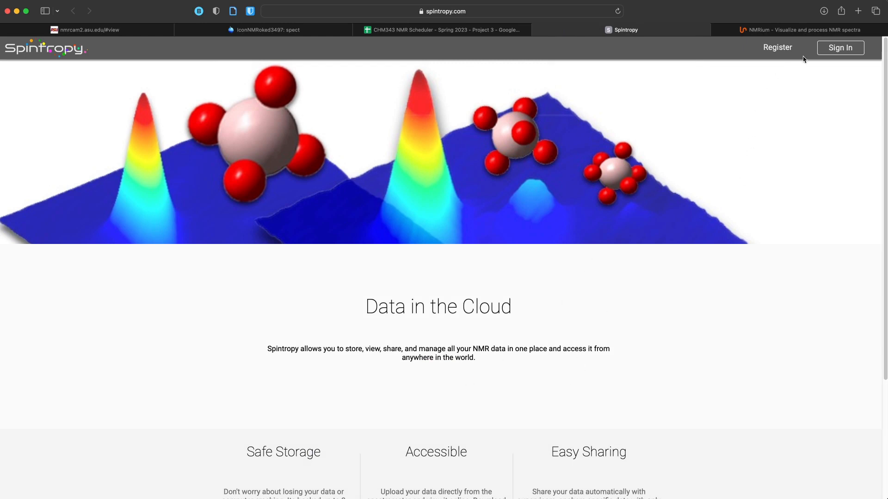
click(835, 51)
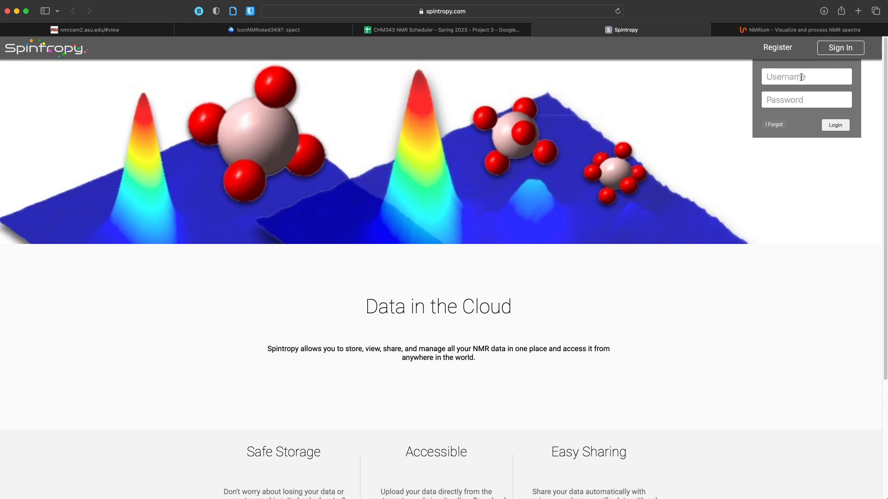
click(809, 77)
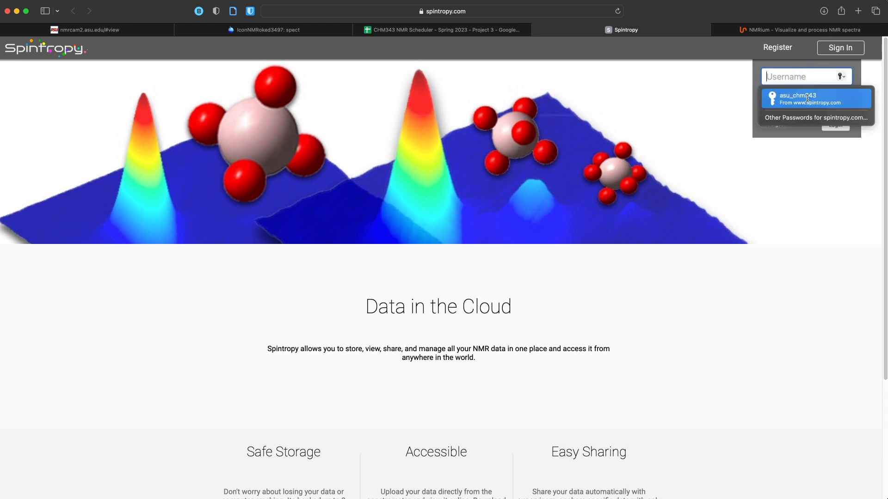
click(808, 99)
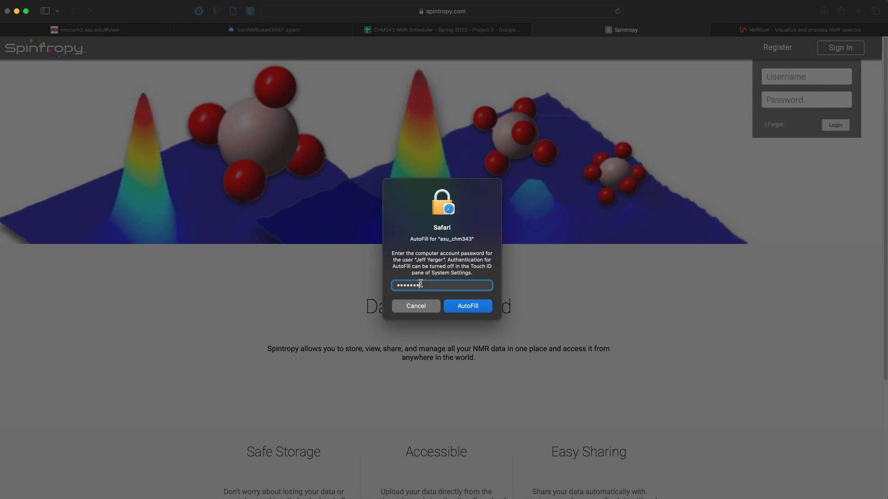
key(Return)
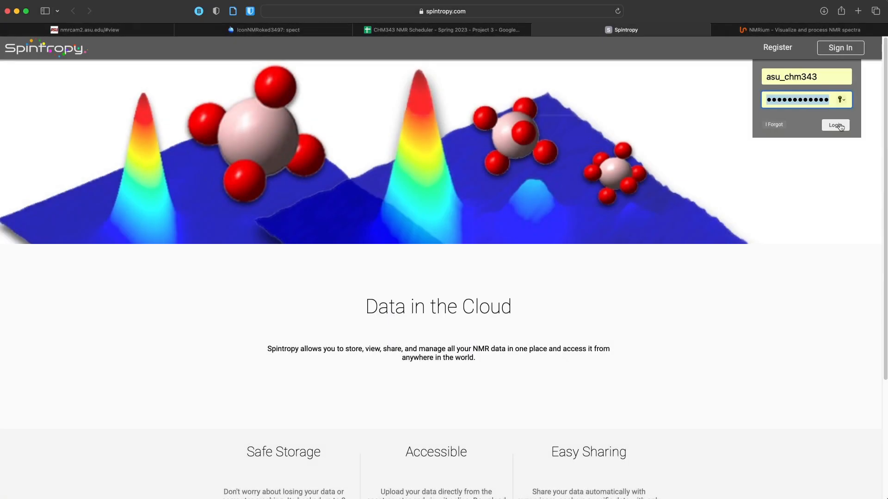
click(835, 125)
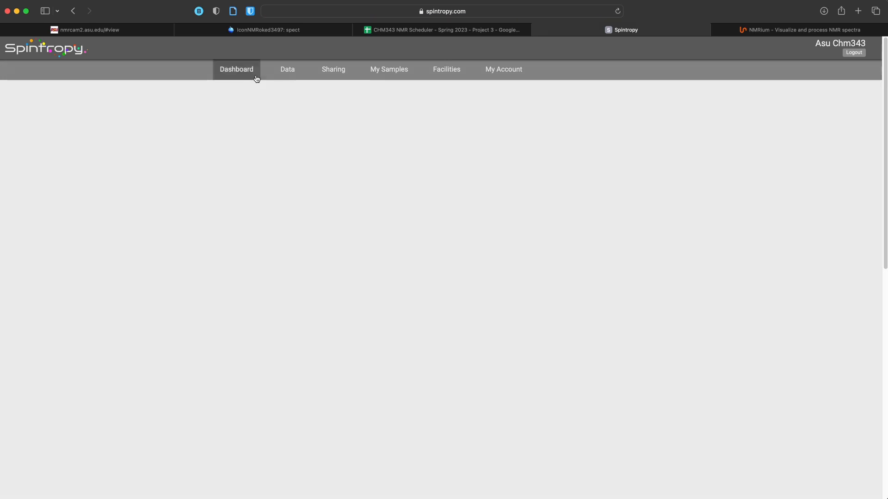
click(281, 75)
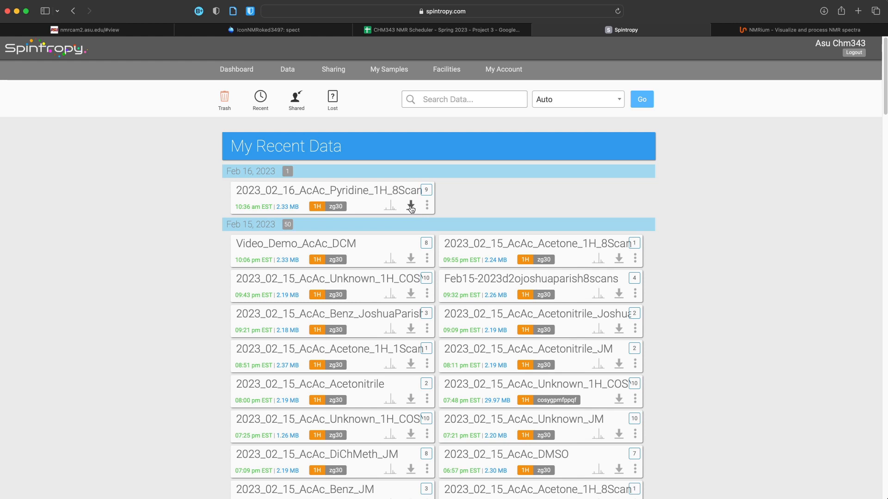
Open the NMRium processing workspace on nmrium.org and return to IconNMR to check the holder 6 run.
click(776, 31)
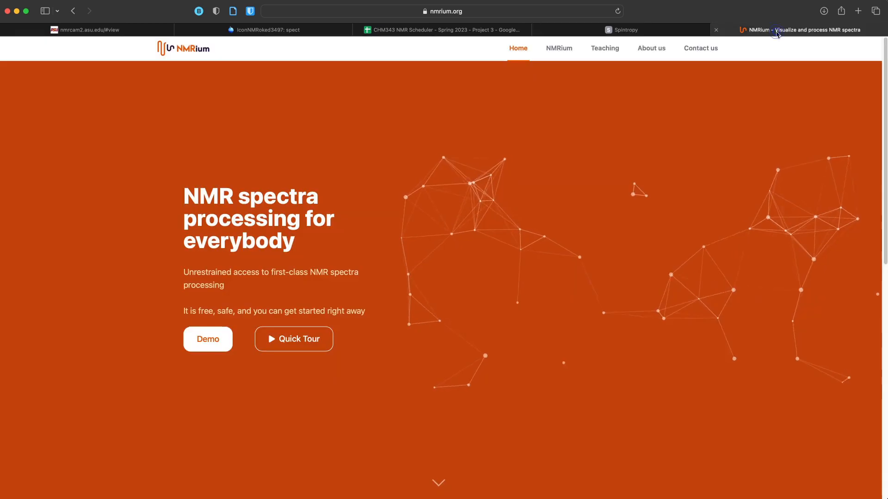
click(554, 48)
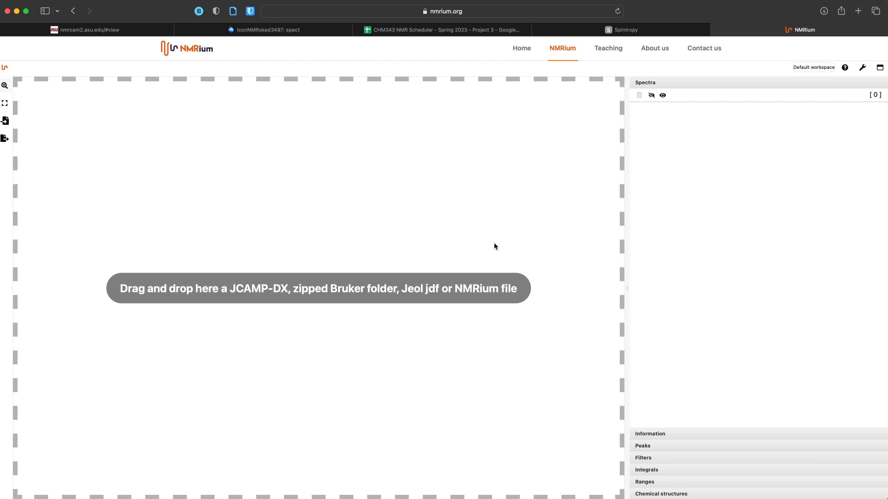
click(318, 31)
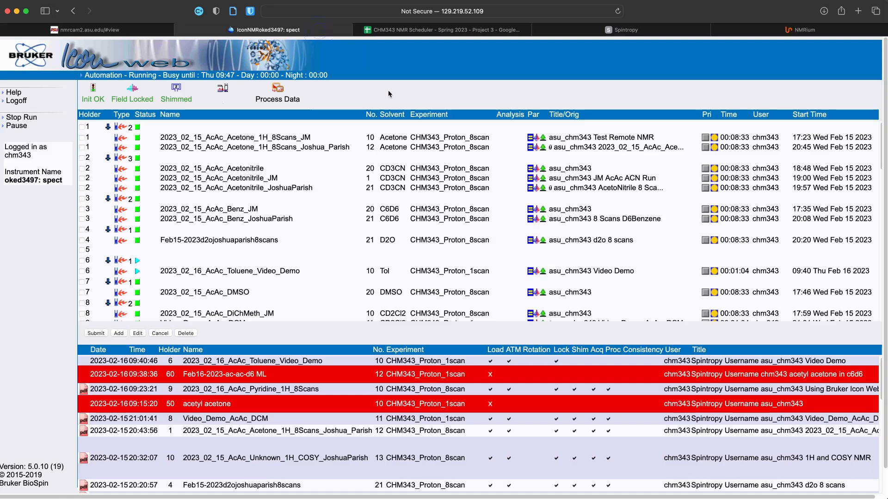